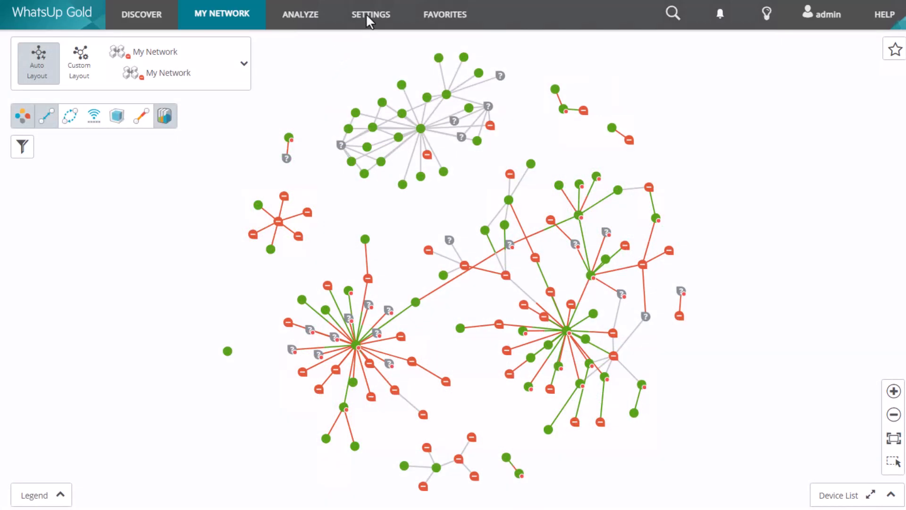
Open the Alert Center Libraries from the Actions & Alerts settings.
left_click(366, 13)
mouse_move(415, 156)
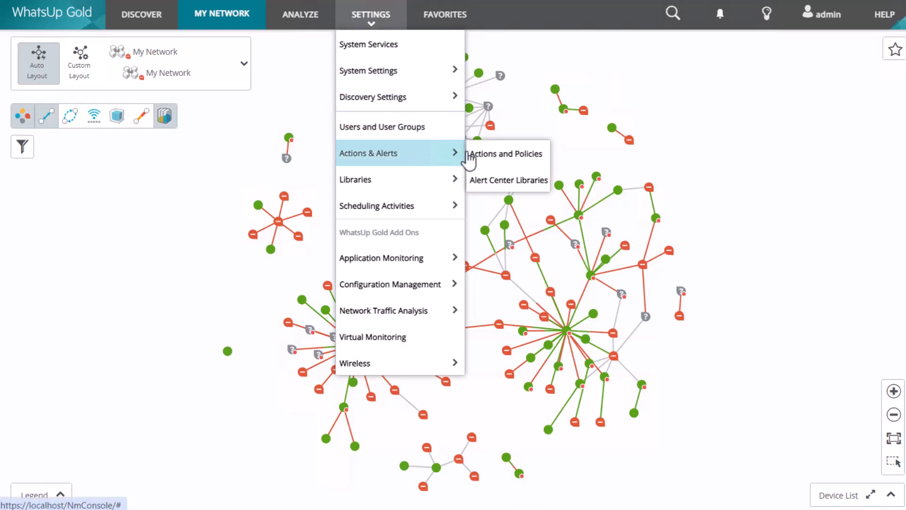
left_click(501, 180)
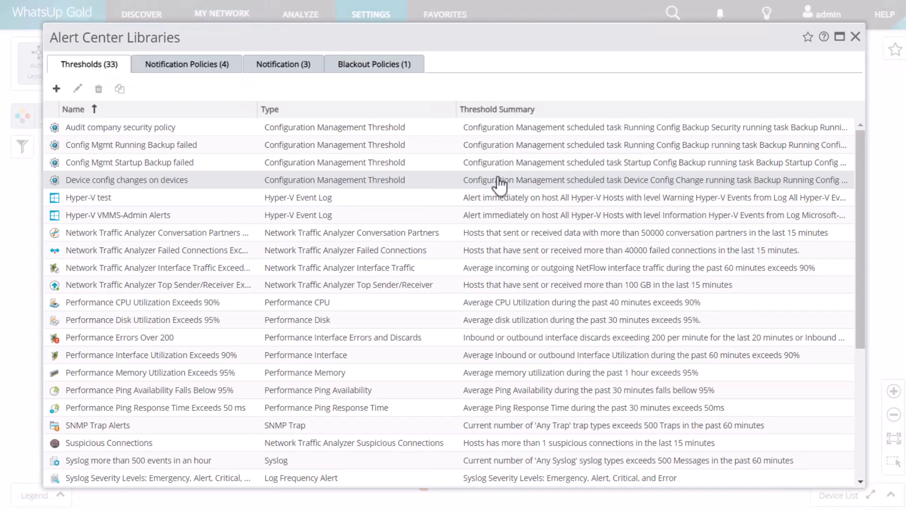
Set the Performance Disk Utilization Exceeds 95% threshold to no notification policy.
left_click(205, 321)
left_click(78, 90)
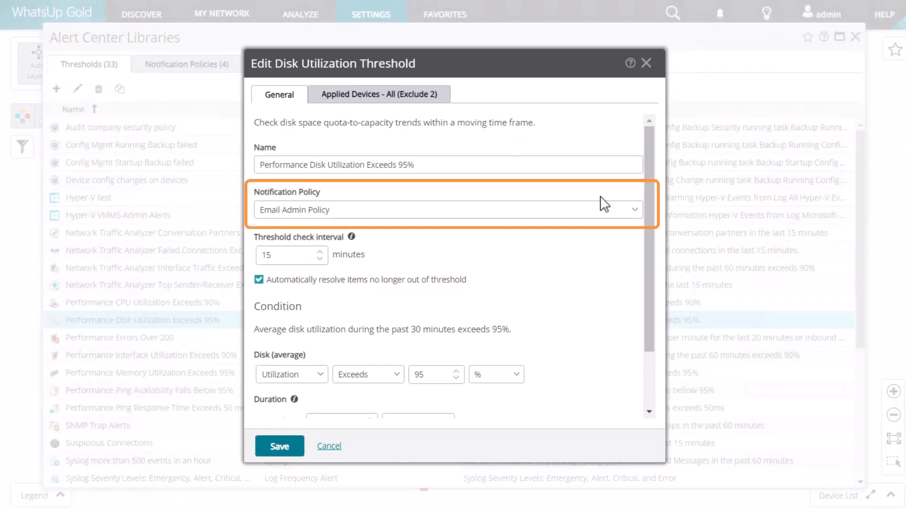
left_click(636, 216)
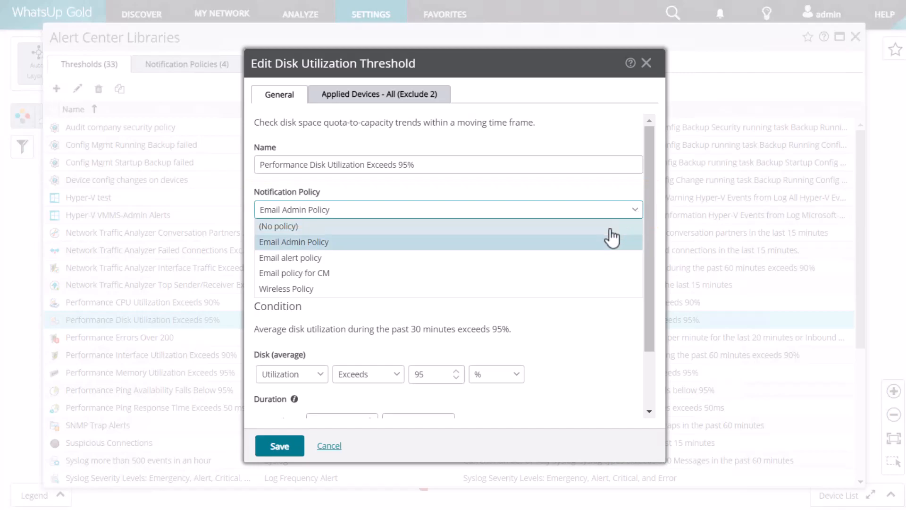
left_click(611, 229)
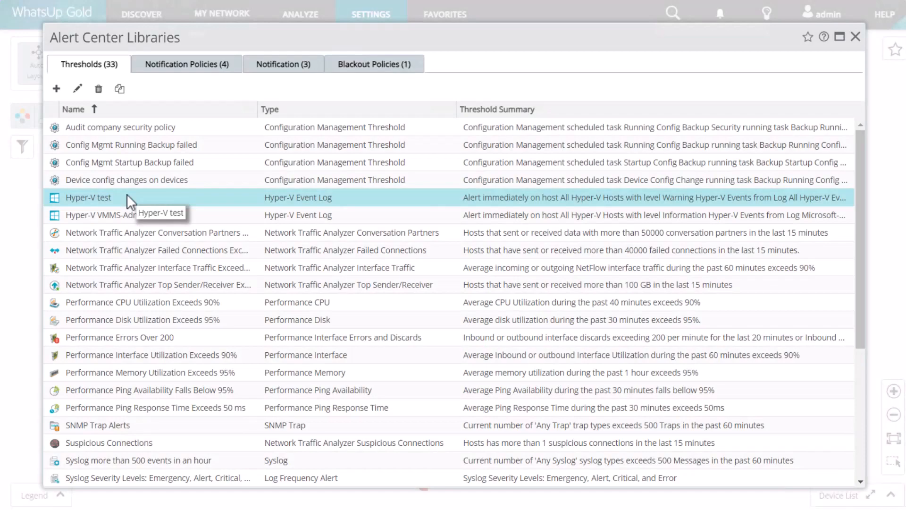
Open the Applied Devices settings of the Performance CPU Utilization Exceeds 90% threshold.
left_click(98, 89)
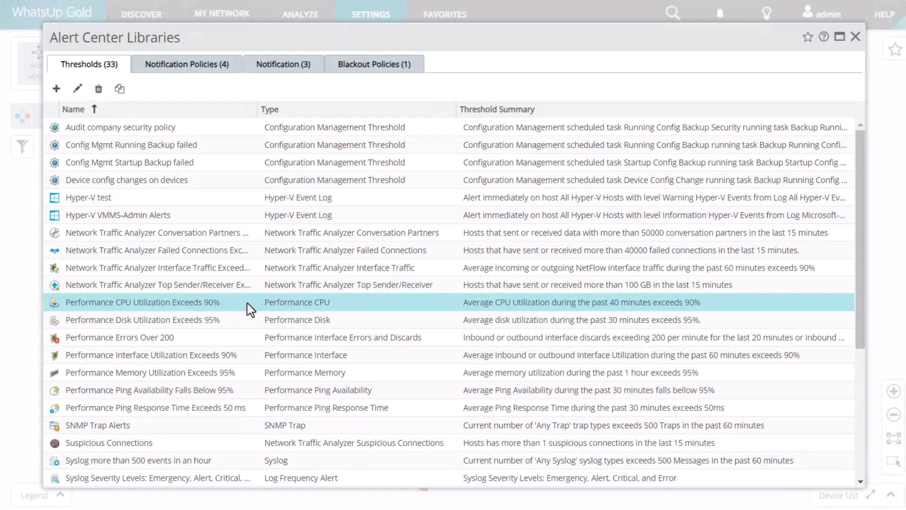
left_click(78, 87)
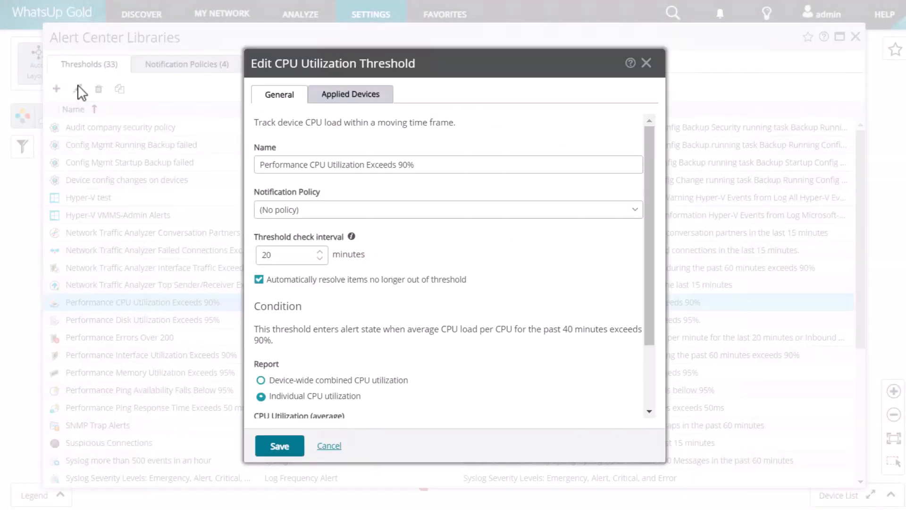
left_click(378, 97)
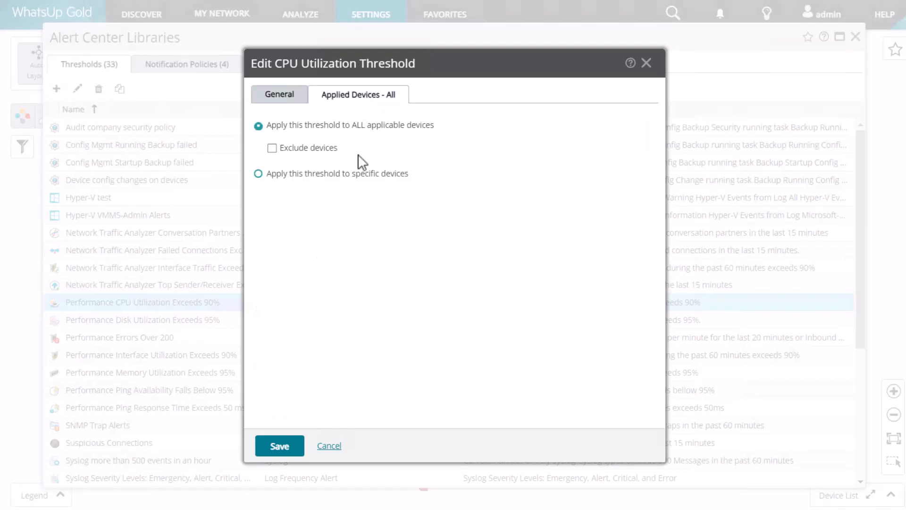
Switch the CPU threshold from excluding devices to applying only to specific device groups.
left_click(273, 148)
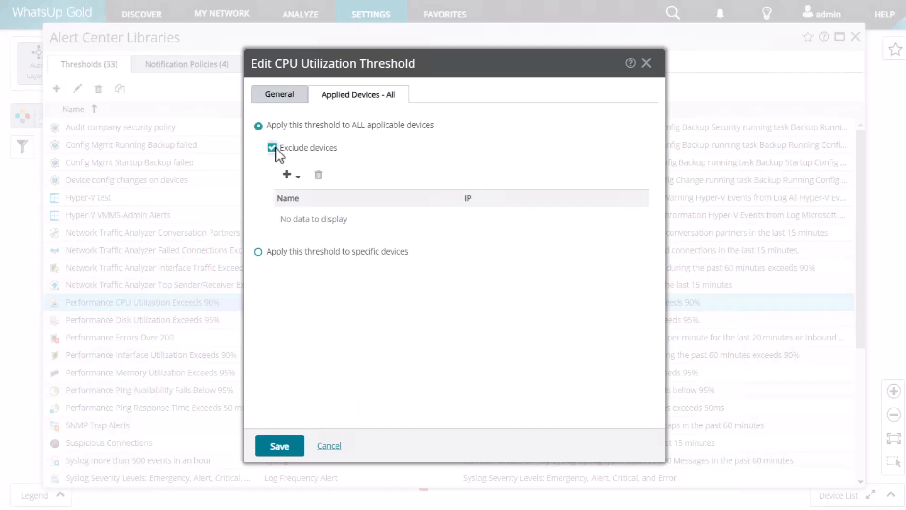
left_click(293, 175)
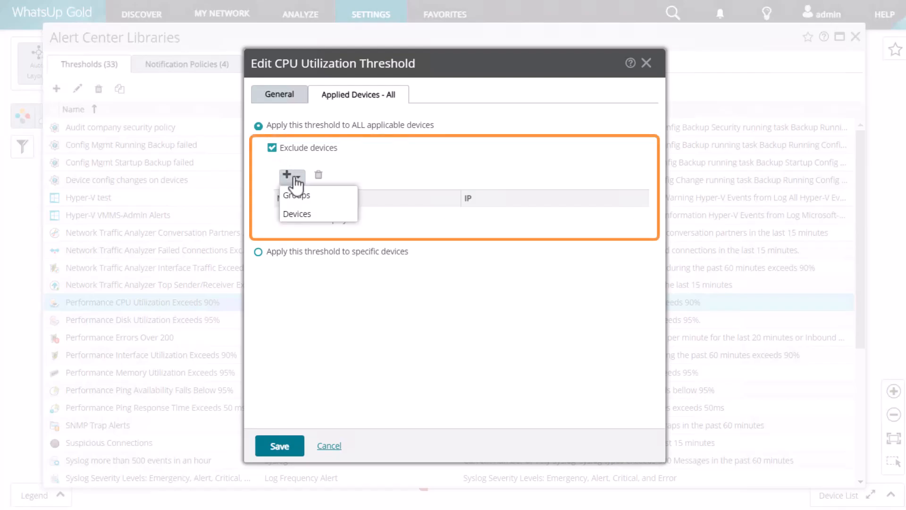
left_click(392, 149)
left_click(258, 251)
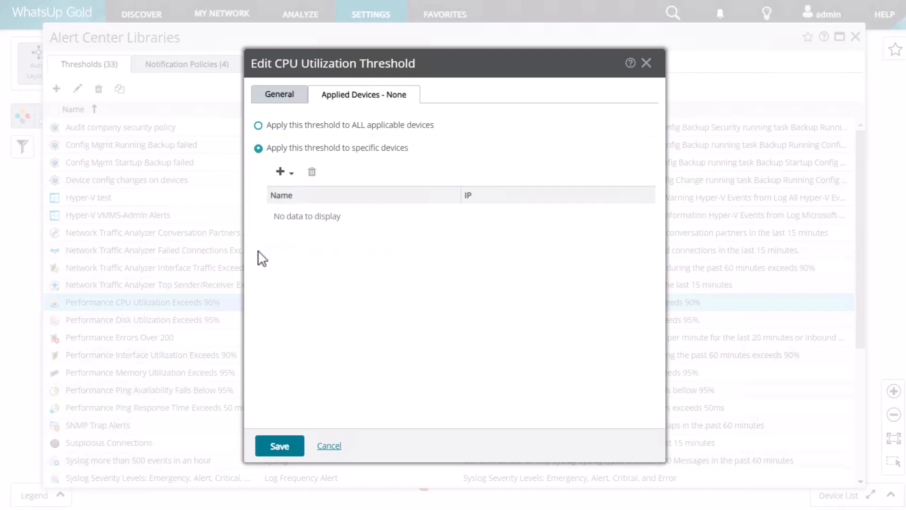
left_click(284, 172)
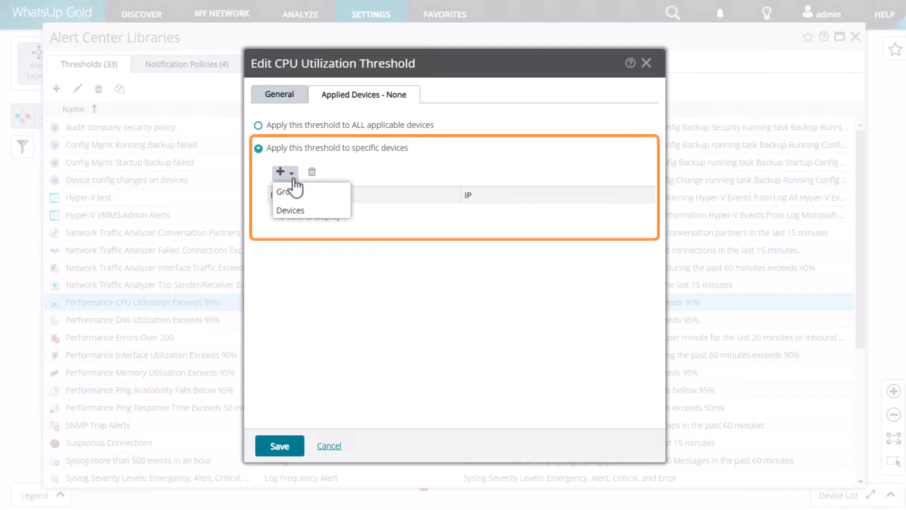
left_click(343, 191)
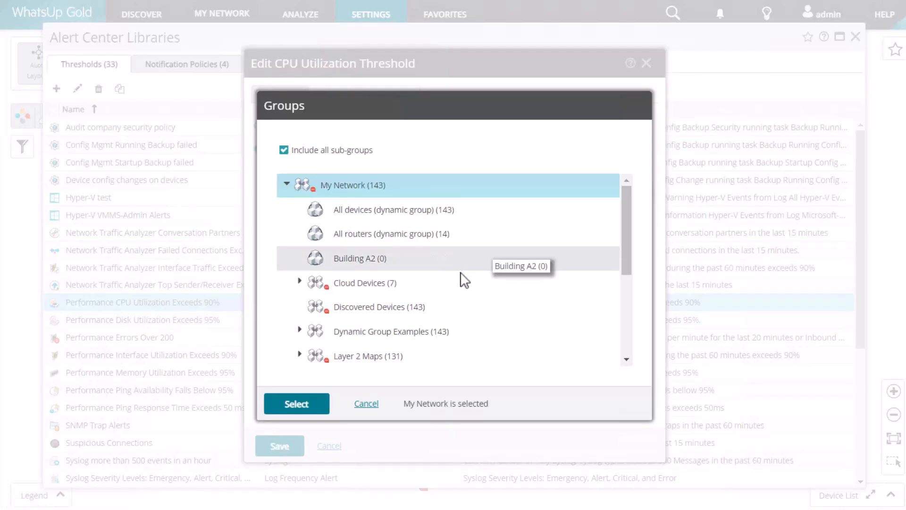
Select the Office 1 core infrastructure group as the CPU threshold's devices.
scroll(424, 304, "down", 3)
left_click(378, 279)
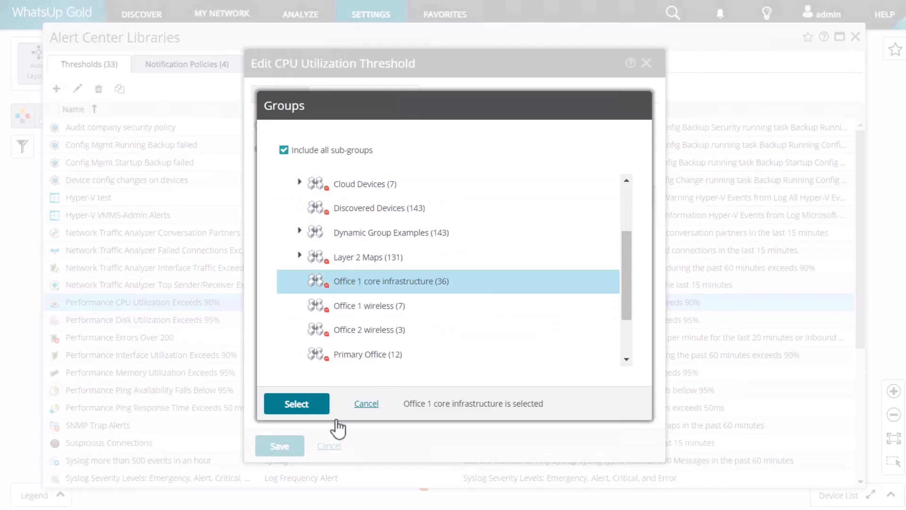
left_click(312, 410)
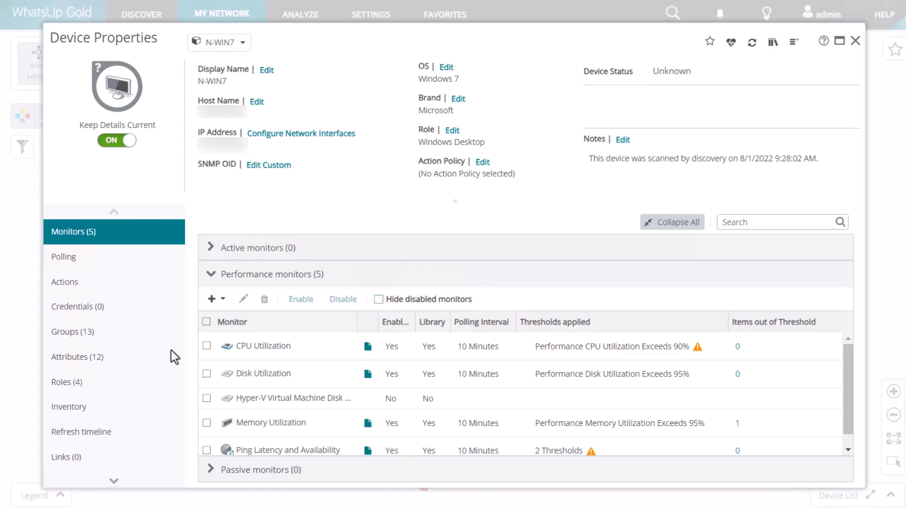
Disable the CPU Utilization monitor on the N-WIN7 device.
left_click(207, 345)
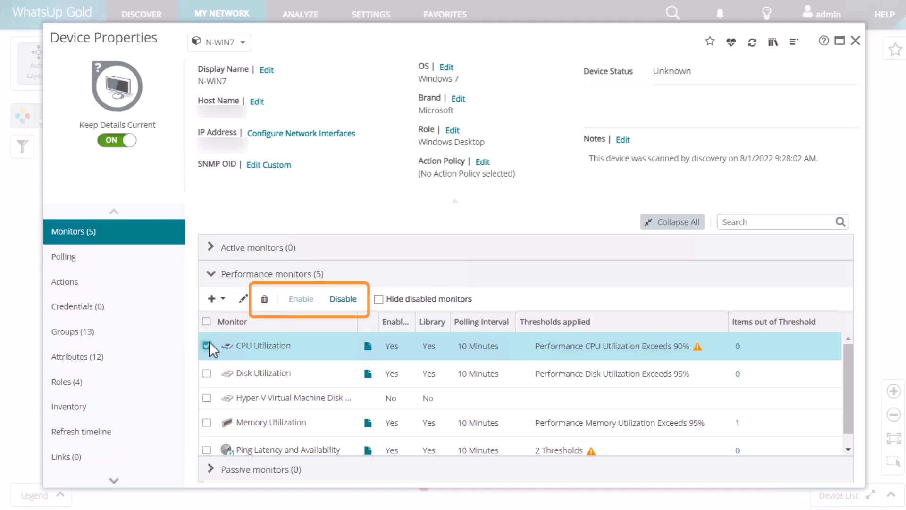
left_click(343, 298)
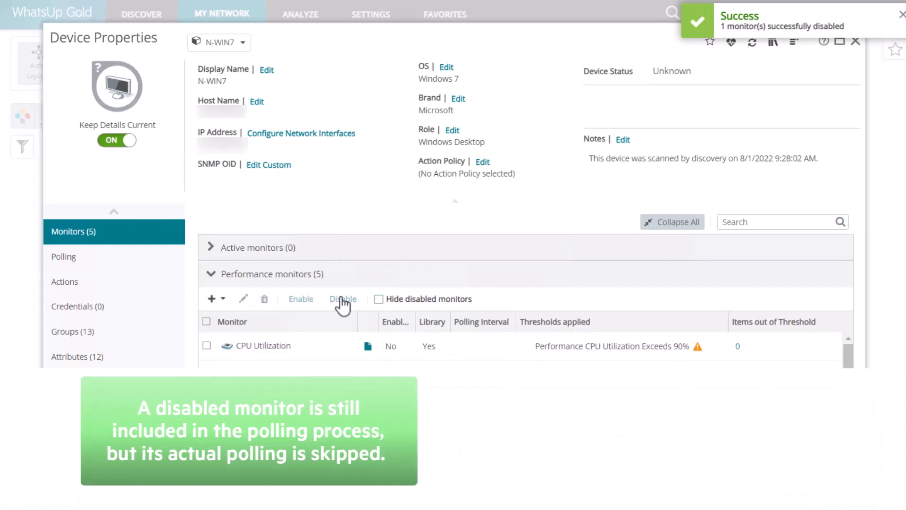
left_click(206, 346)
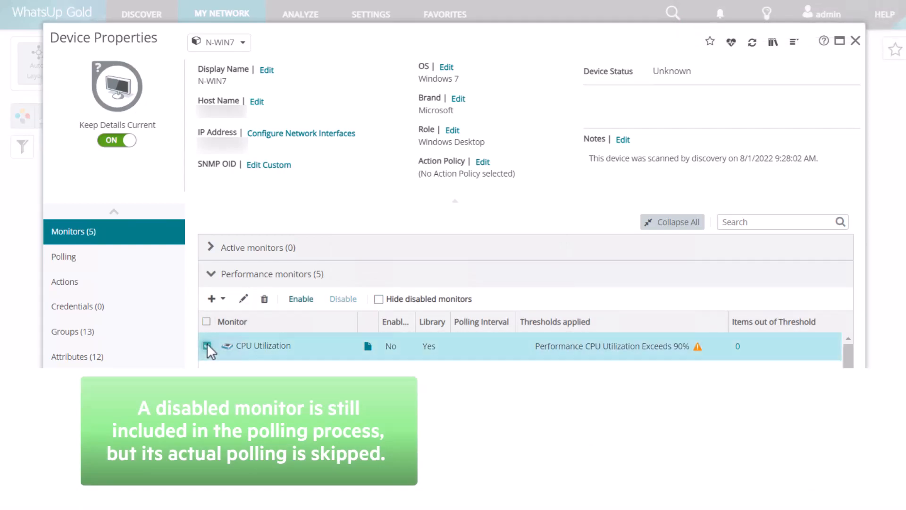
left_click(264, 299)
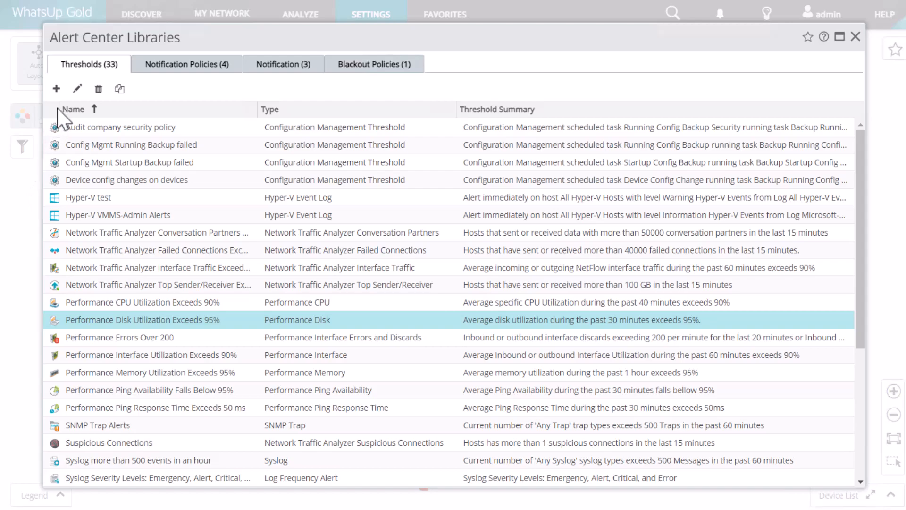
Limit the disk utilization threshold to included disks whose names match ^[C-D].
left_click(79, 90)
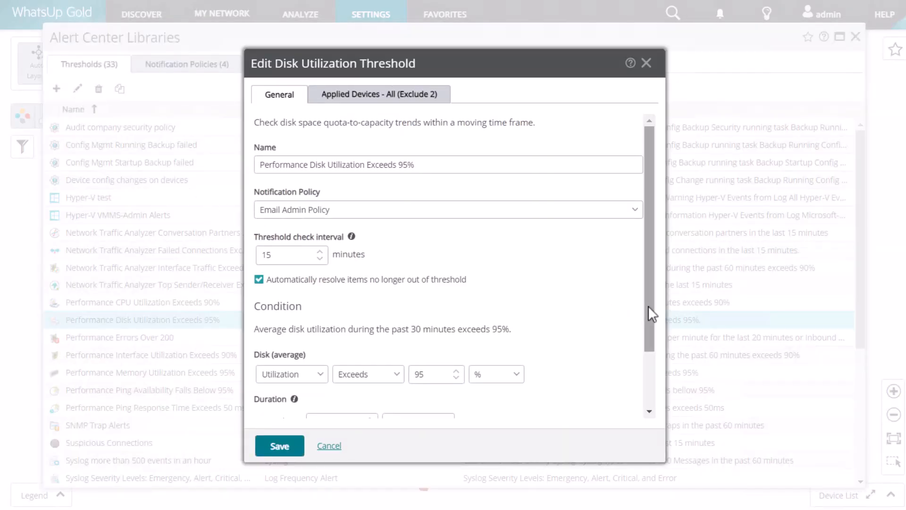
left_click_drag(649, 306, 652, 400)
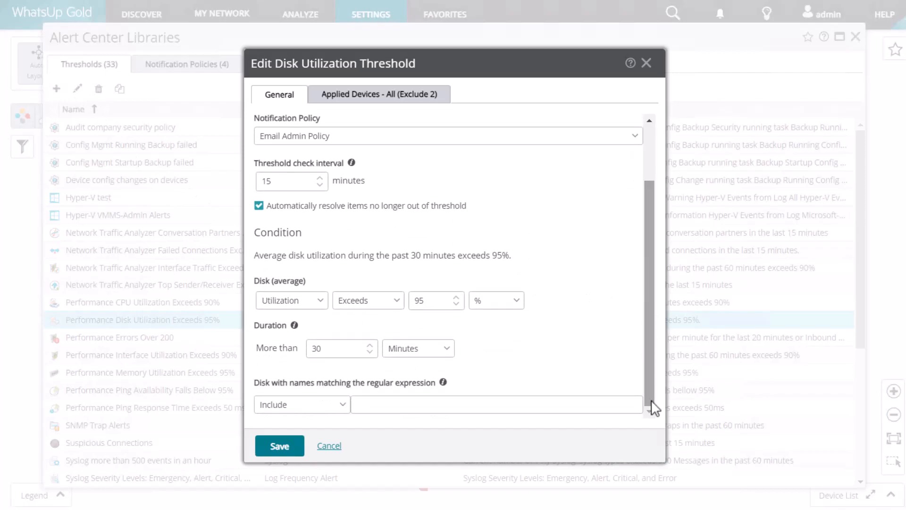
left_click(344, 407)
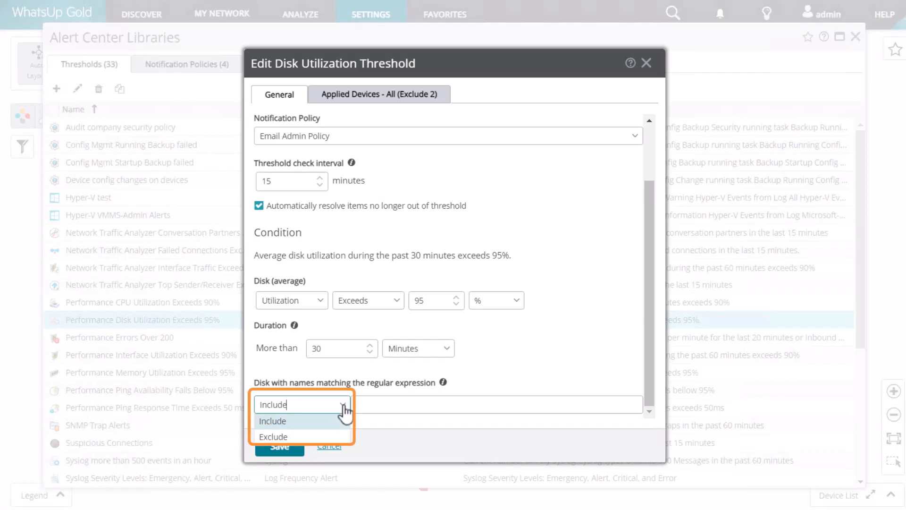
left_click(344, 407)
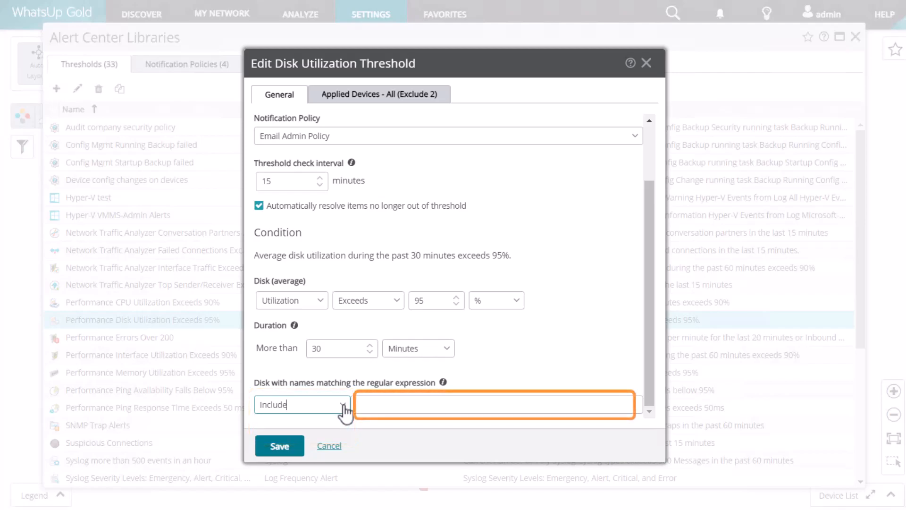
left_click(385, 404)
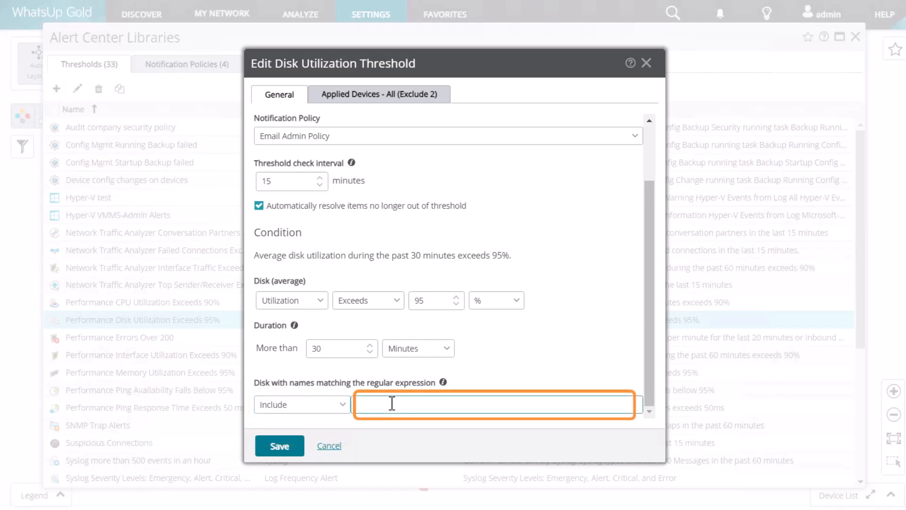
type("^[C-D]")
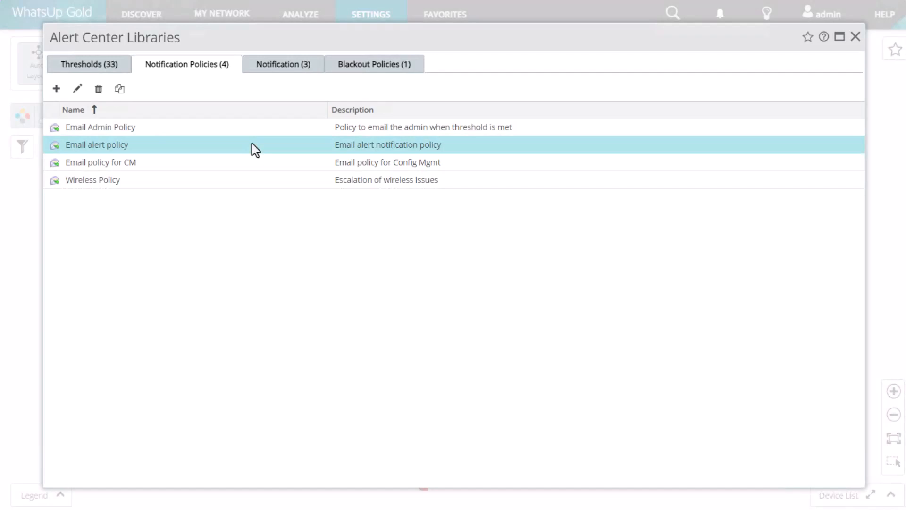
Turn off hourly repeating for the Email alert policy's step 3 to the Management Group.
left_click(81, 88)
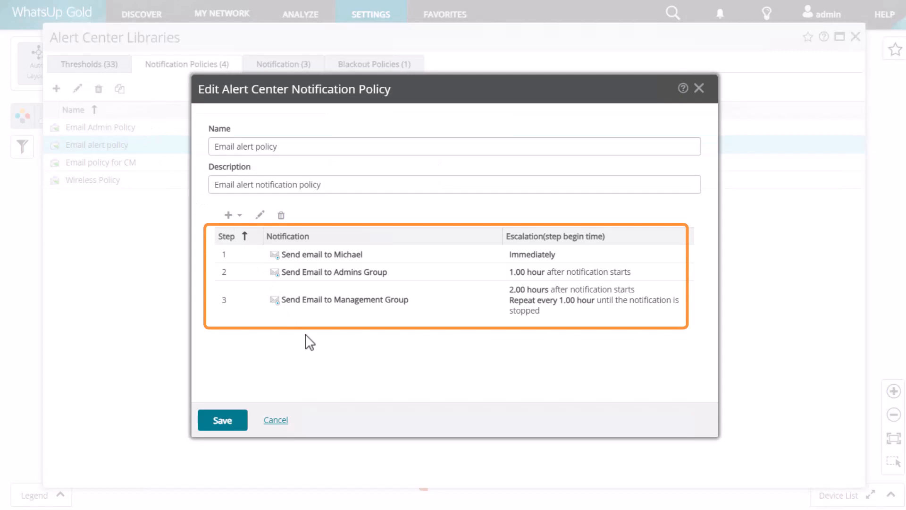
left_click(398, 302)
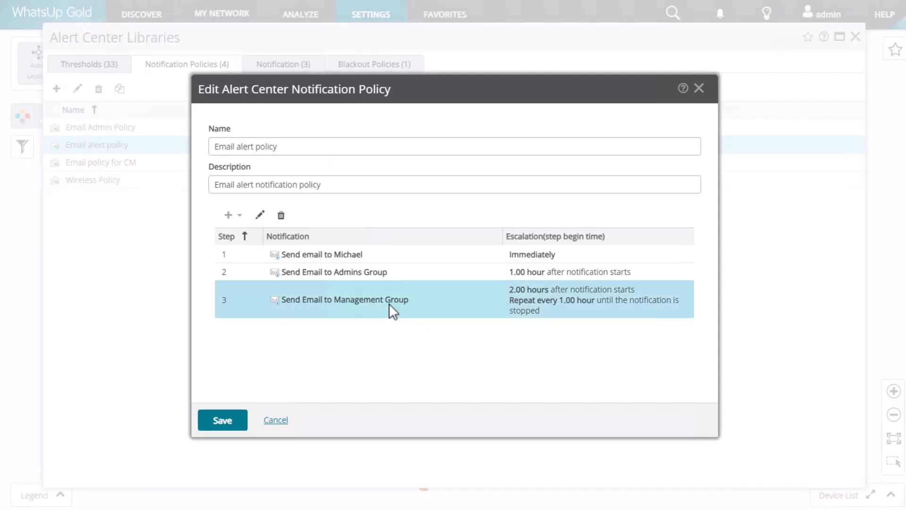
left_click(260, 215)
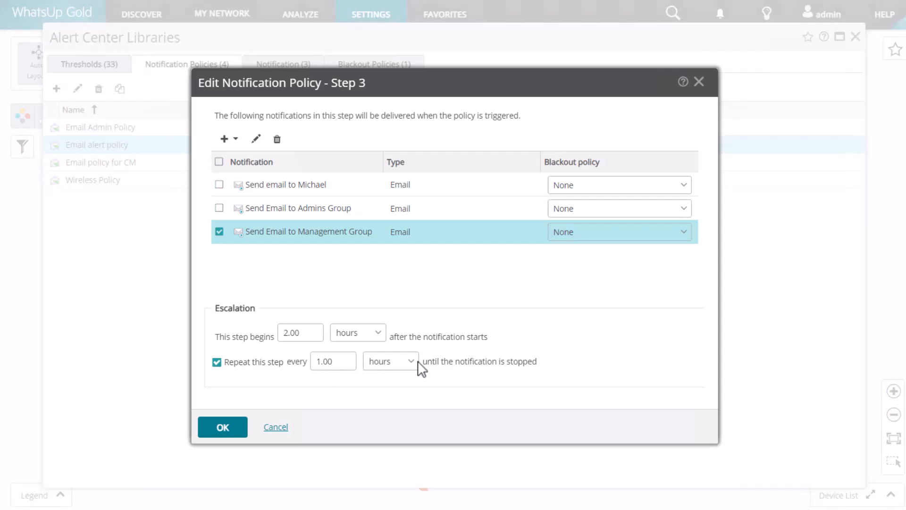
left_click(217, 363)
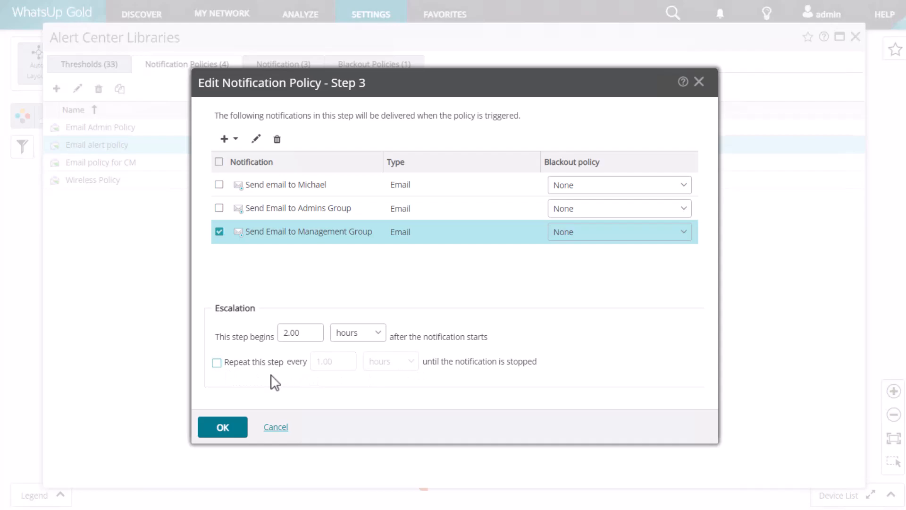